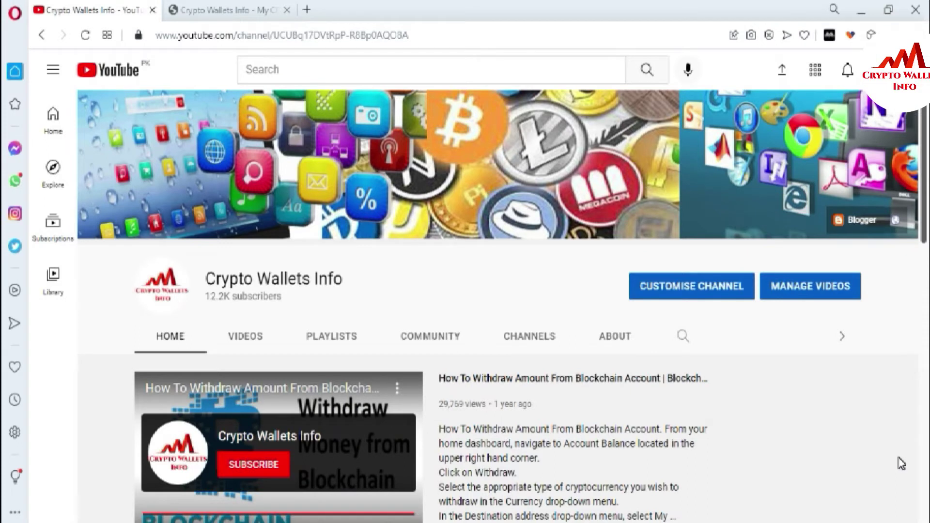
Step: Show the Crypto Wallets Info website, then open google.com in a new browser tab
left_click(215, 8)
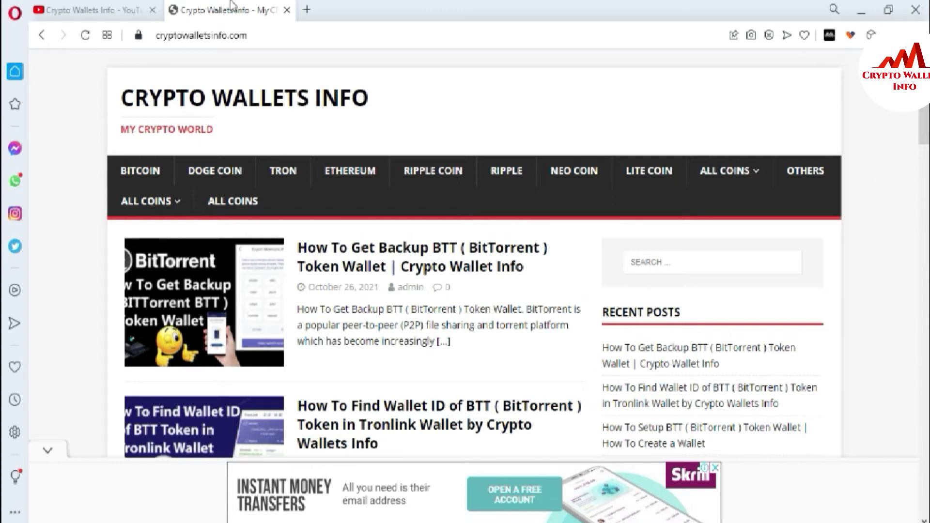
left_click(307, 9)
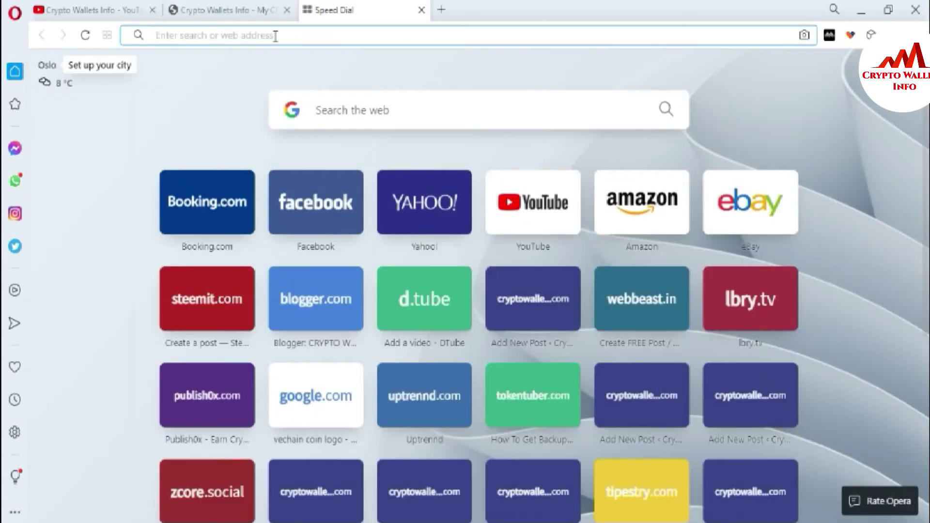
type("google.com")
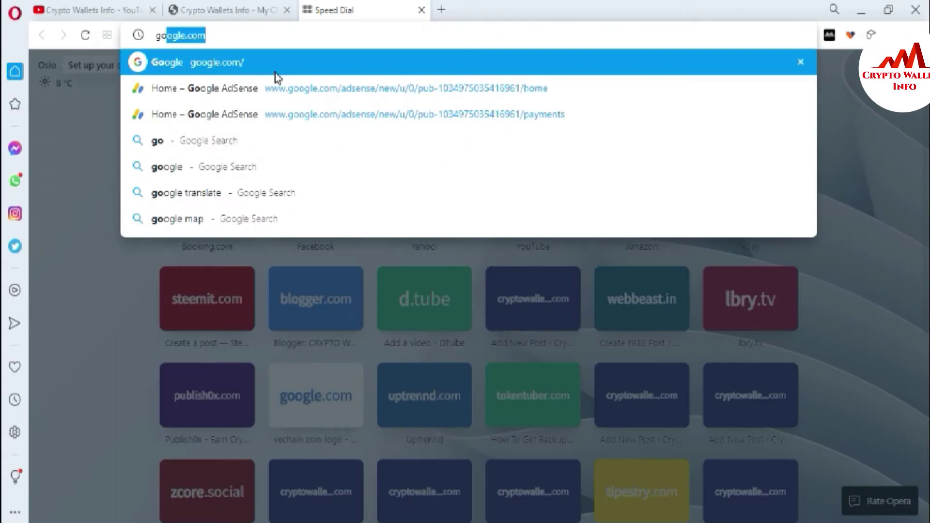
left_click(272, 71)
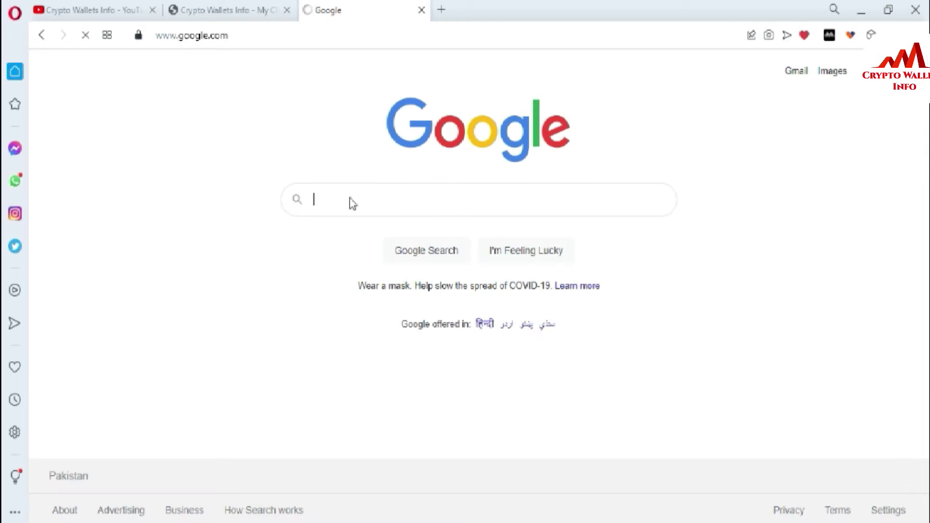
Step: Search Google for "paper wallet generator" and open the WalletGenerator.net site
left_click(334, 202)
type("pap")
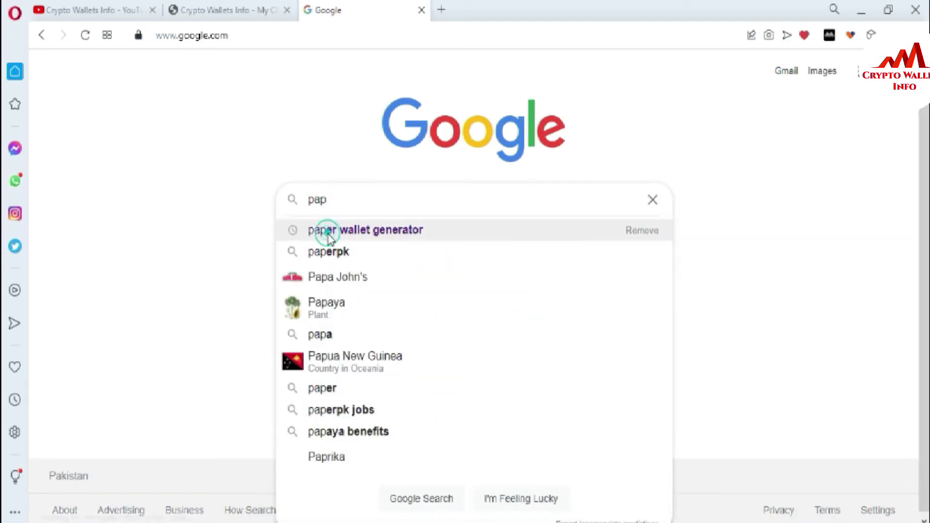
left_click(324, 230)
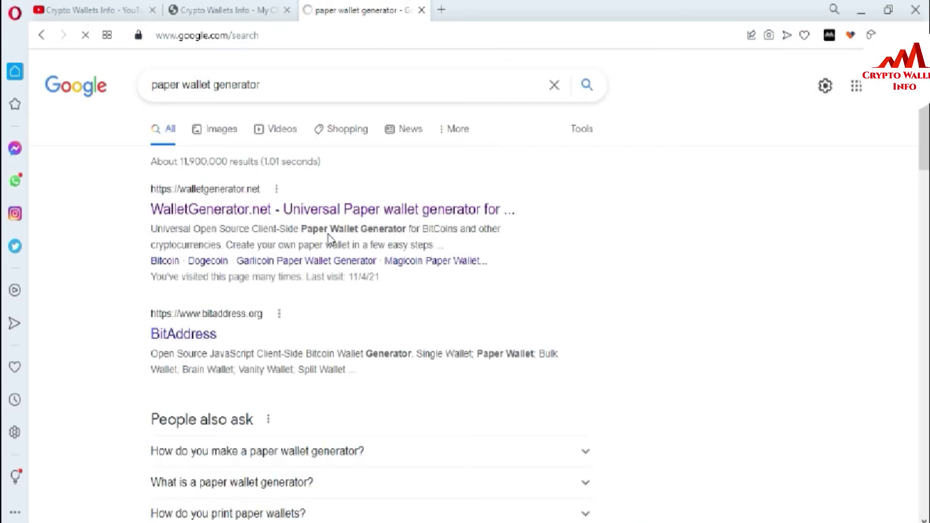
left_click(307, 212)
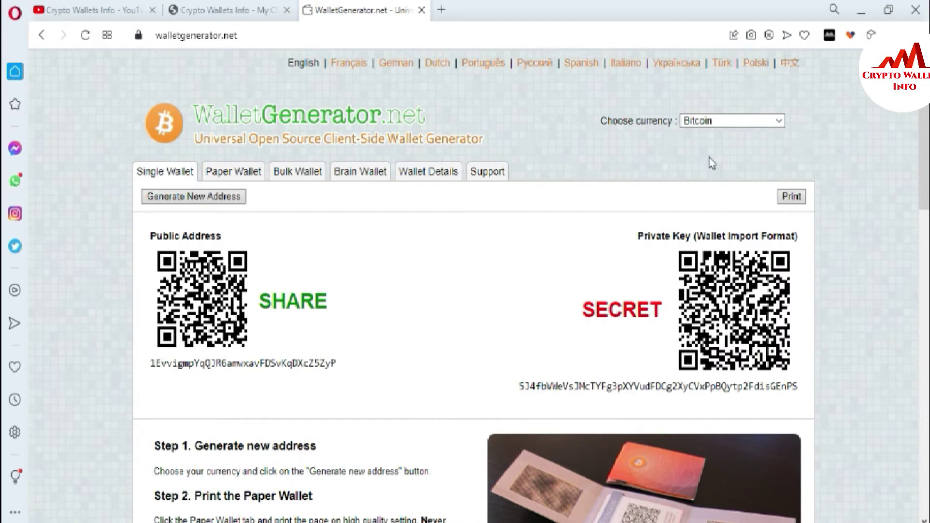
Step: Look through the currencies offered by the wallet generator, keeping Bitcoin selected
left_click(780, 124)
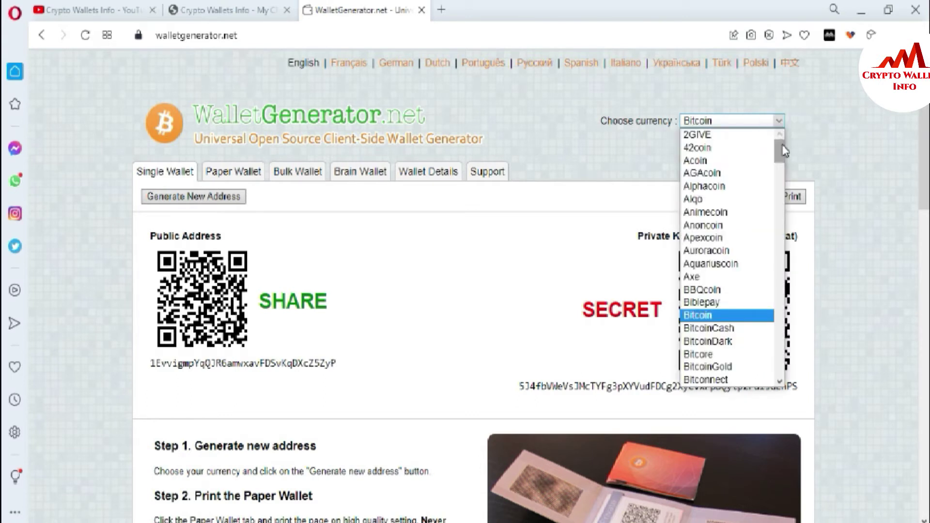
left_click_drag(781, 152, 779, 132)
left_click(818, 127)
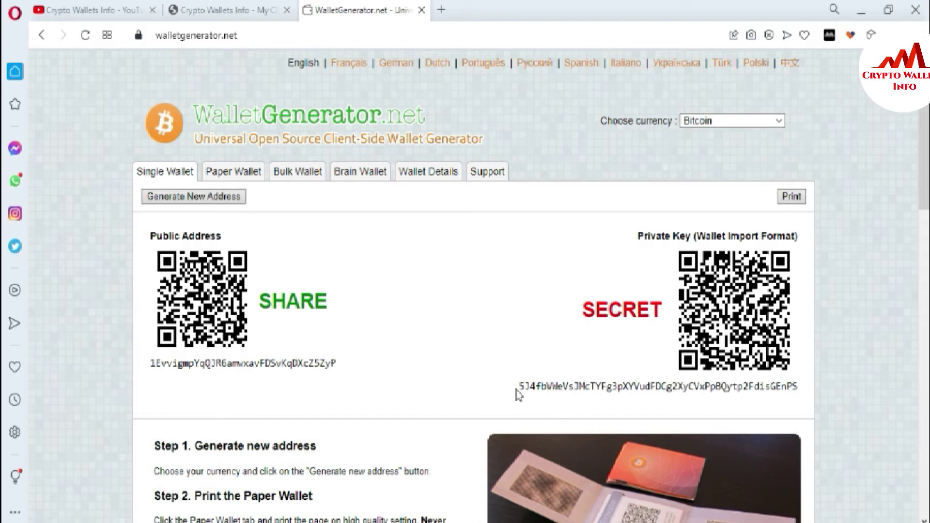
Step: Examine the generated Bitcoin wallet's private key and public address by highlighting each one in full
left_click_drag(520, 386, 751, 382)
left_click(783, 386)
double_click(798, 385)
left_click(799, 387)
left_click_drag(519, 386, 800, 391)
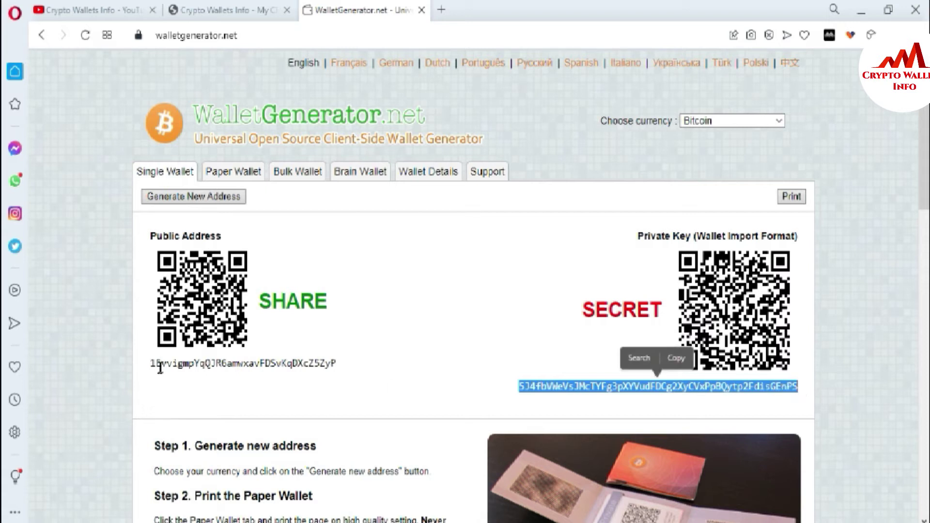
left_click_drag(152, 363, 343, 374)
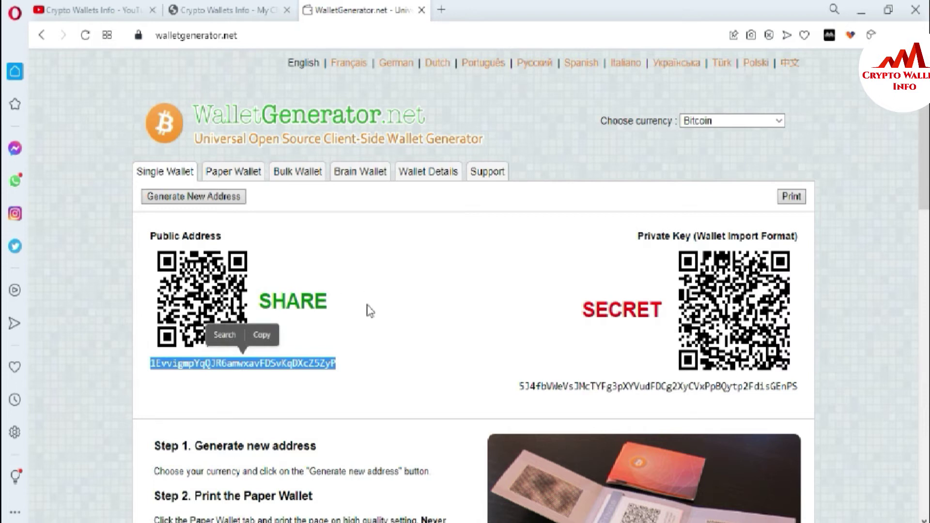
left_click(162, 388)
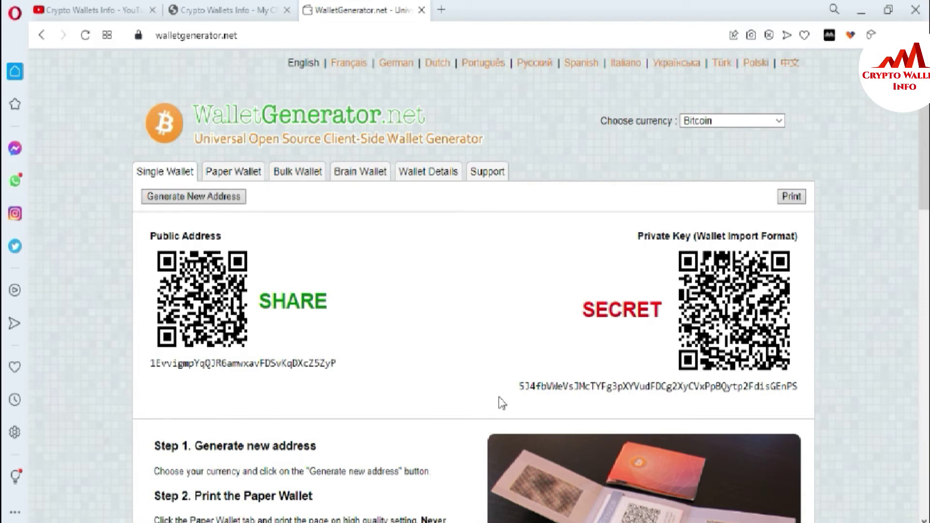
Step: Copy the full private key of the generated Bitcoin paper wallet
left_click_drag(521, 387, 767, 388)
left_click(812, 380)
double_click(812, 381)
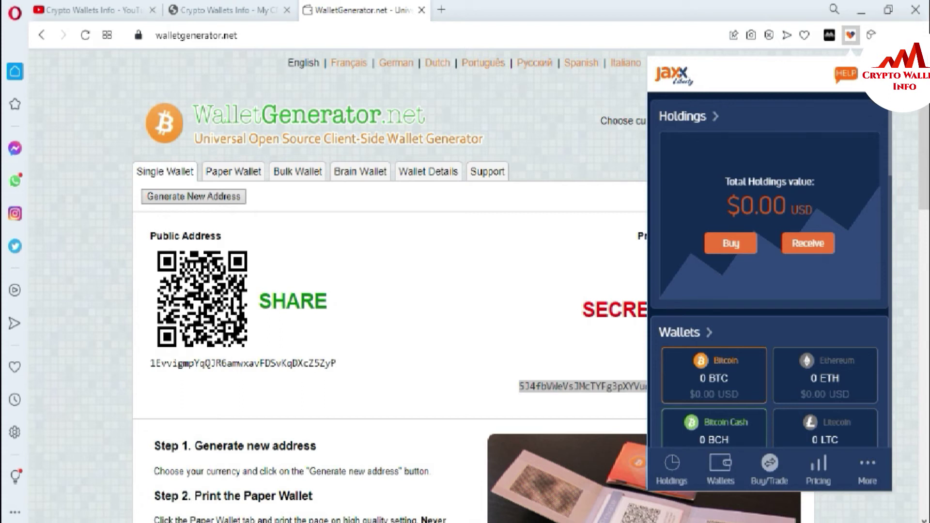
Step: Open the Paper Wallet Import tool in the Jaxx Liberty wallet
left_click(867, 469)
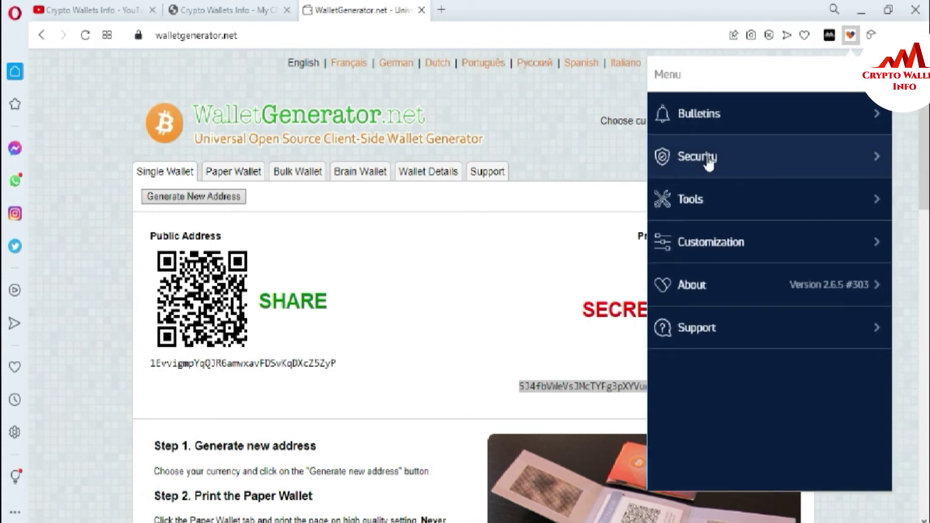
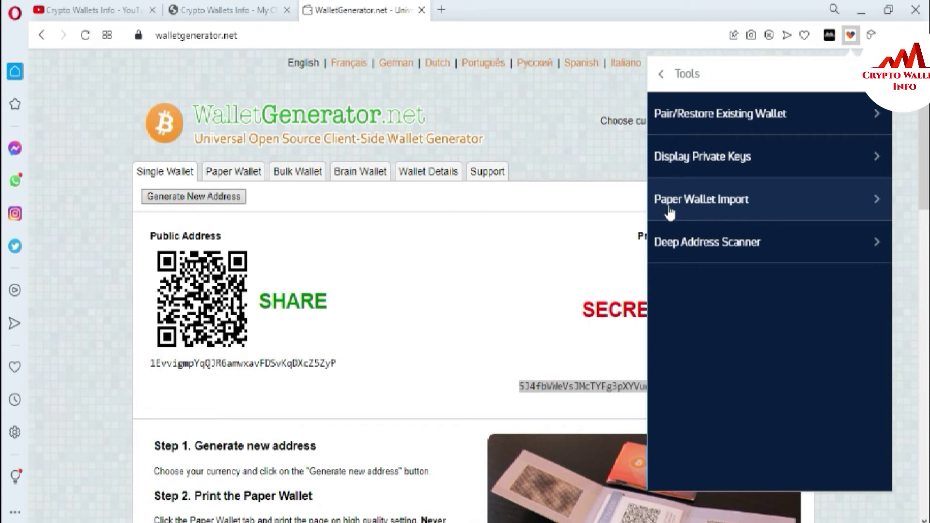
left_click(778, 213)
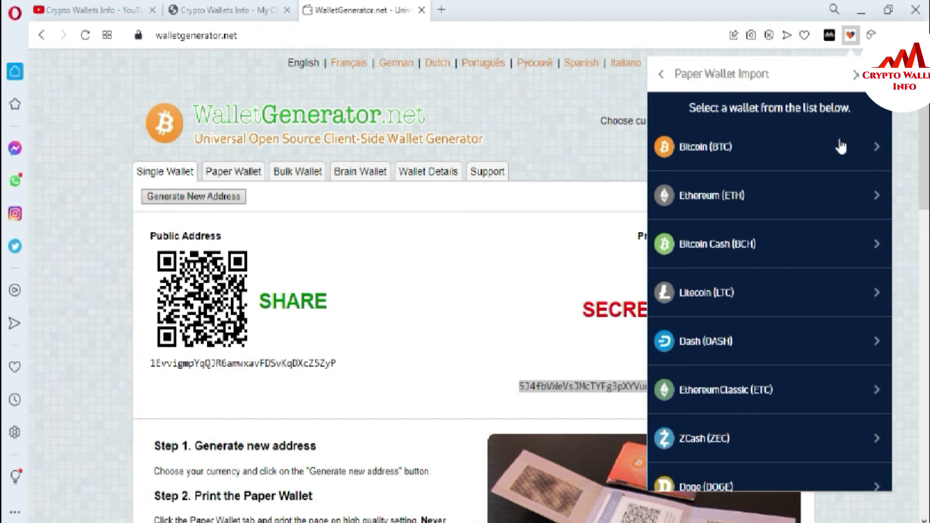
Step: Examine the list of coins available for paper wallet import, from Bitcoin to Dai Stablecoin
scroll(873, 116, "down", 5)
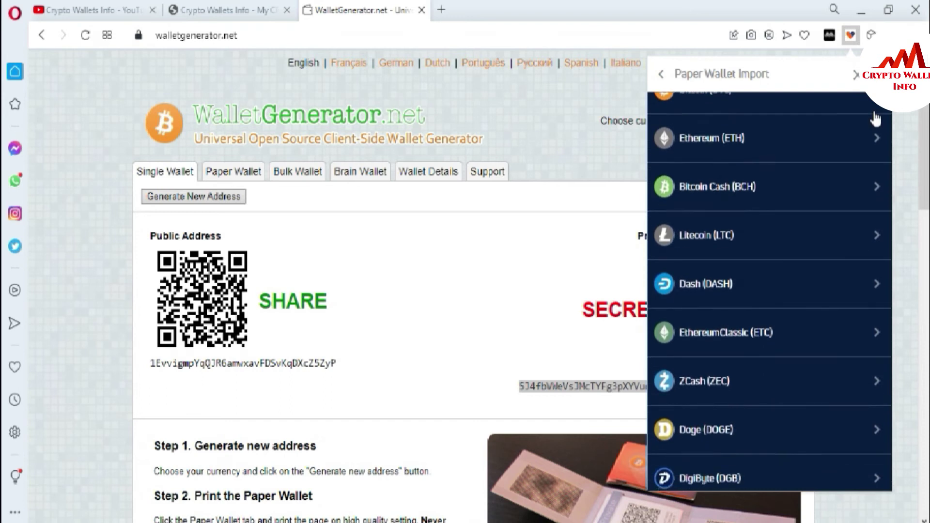
scroll(874, 118, "down", 1)
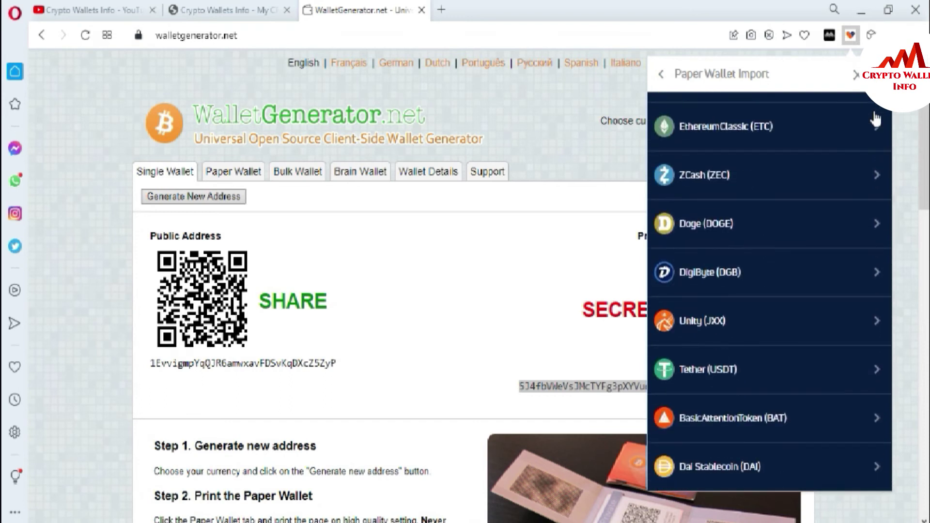
scroll(874, 118, "up", 6)
scroll(875, 118, "down", 4)
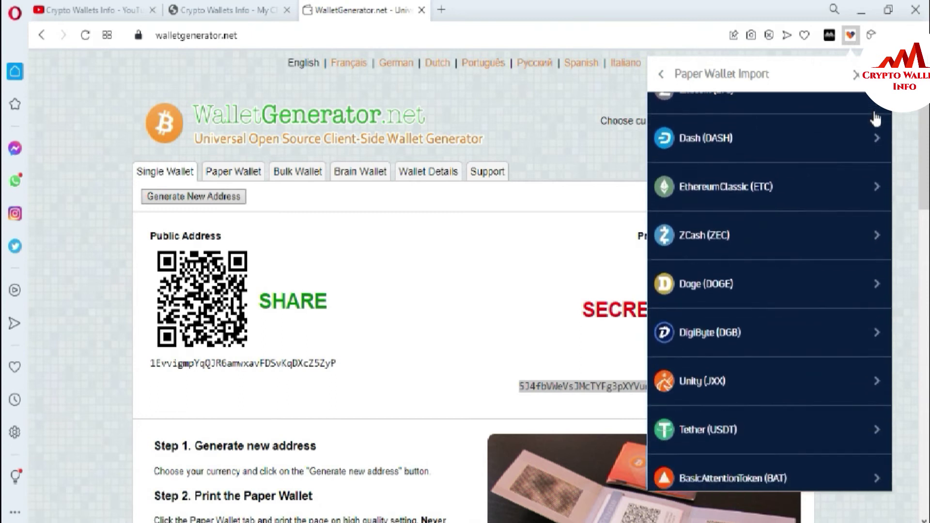
scroll(874, 118, "down", 1)
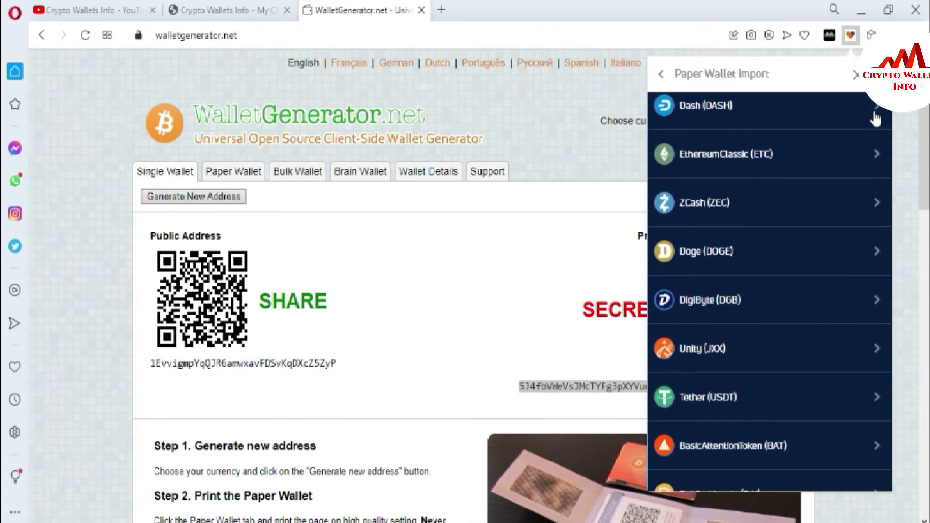
scroll(875, 118, "down", 1)
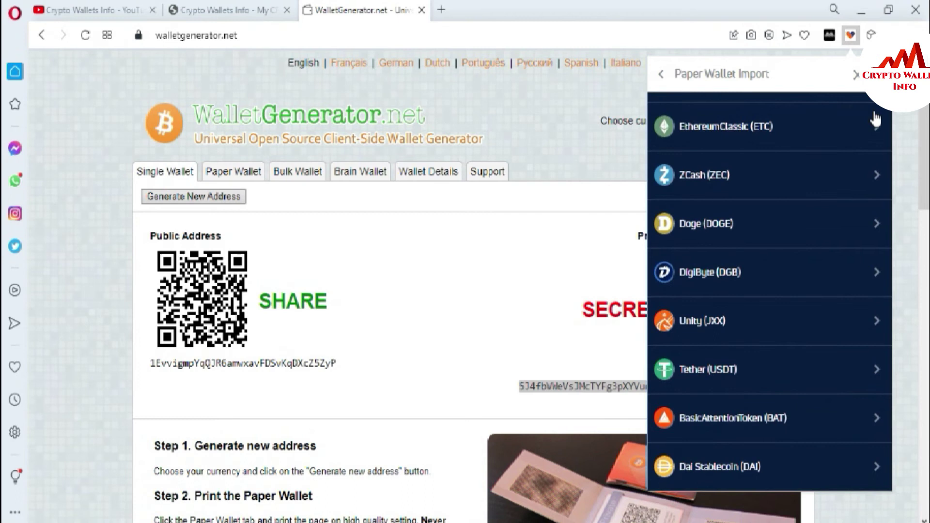
scroll(874, 118, "up", 1)
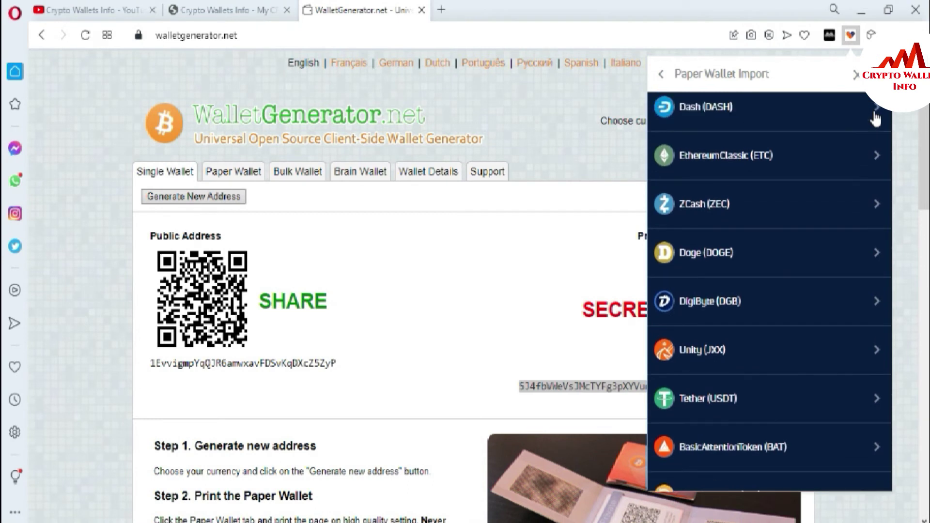
scroll(874, 118, "up", 4)
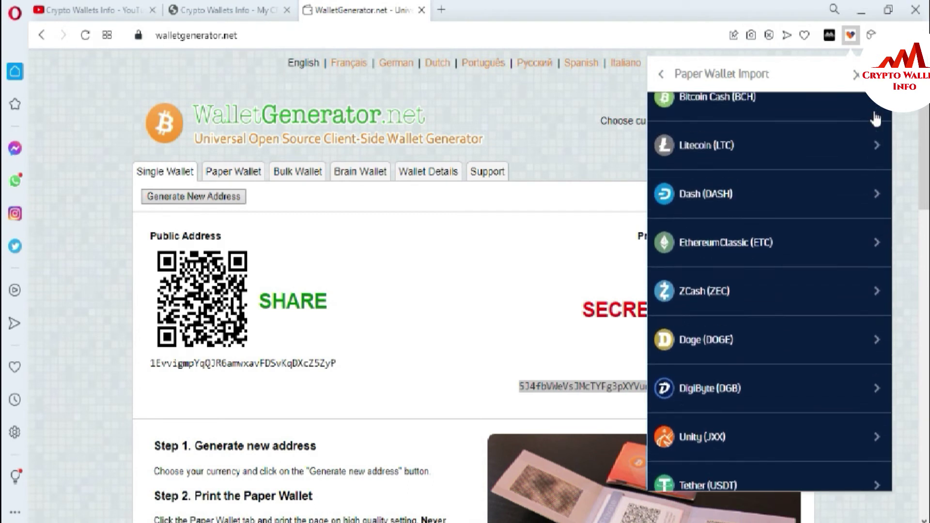
scroll(875, 116, "up", 1)
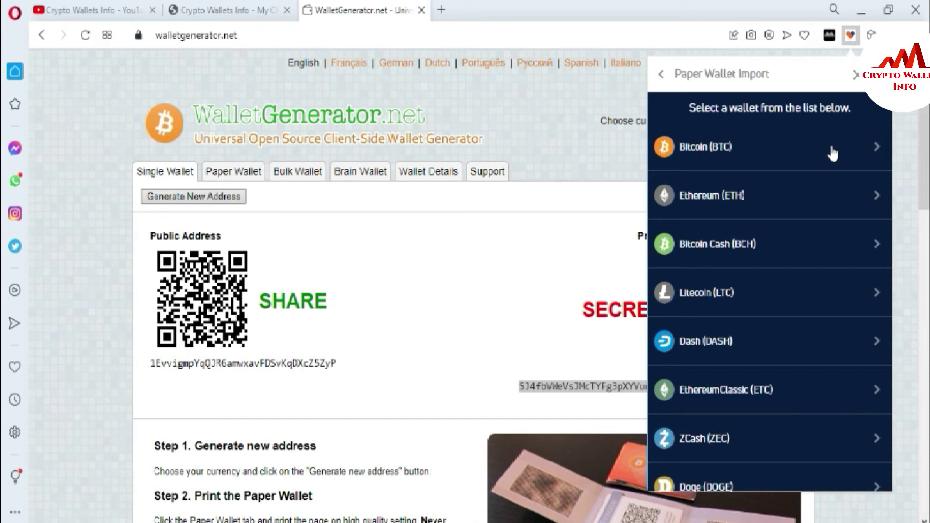
Step: Choose Bitcoin, paste the copied key as the paper wallet private key and try to import the wallet
left_click(764, 155)
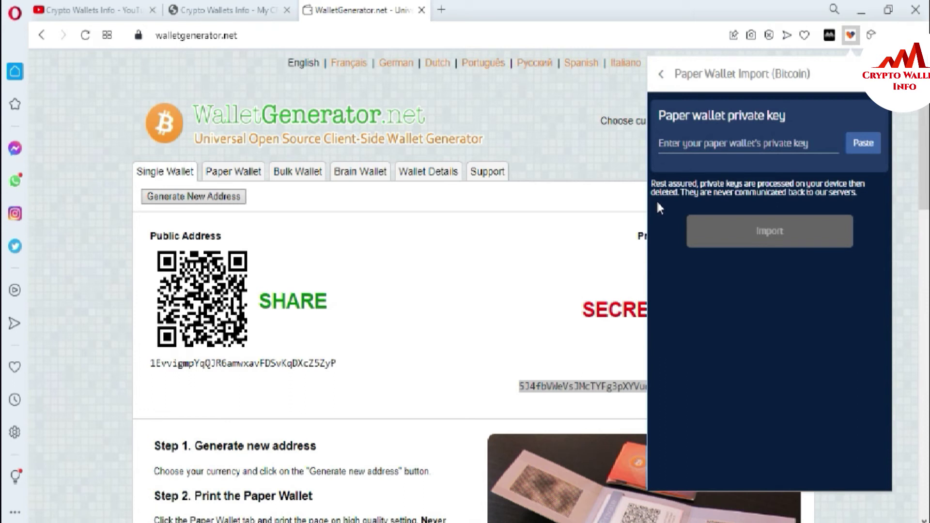
left_click(749, 142)
key("ctrl+v")
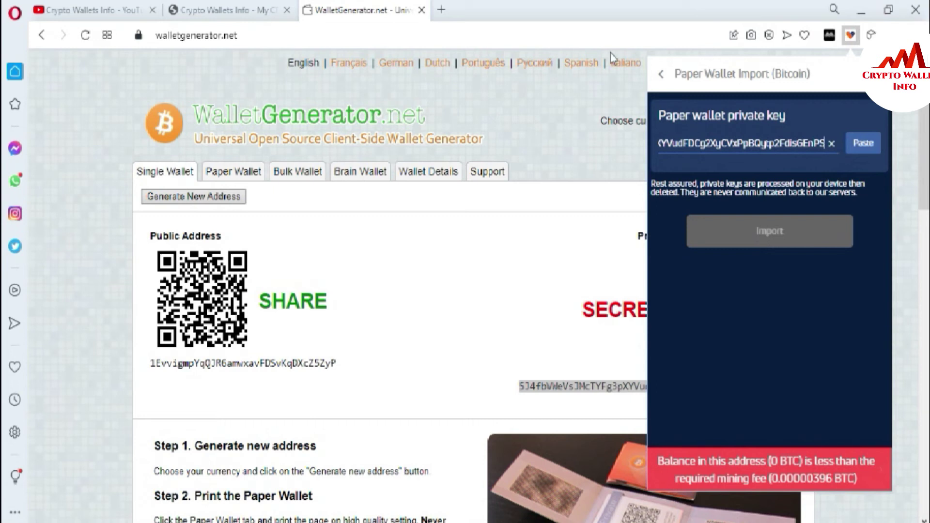
Step: Return to the wallet list and open the Litecoin paper wallet import form, ready for its private key
left_click(661, 74)
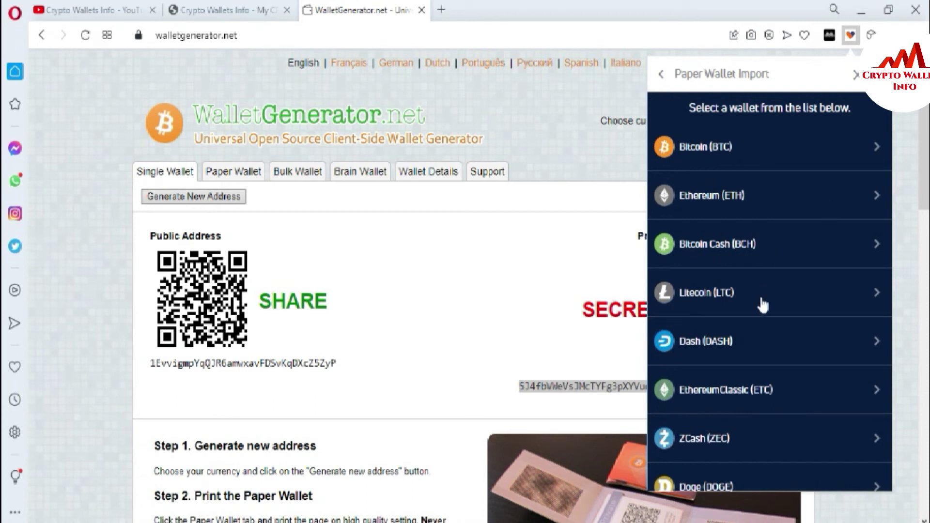
left_click(731, 304)
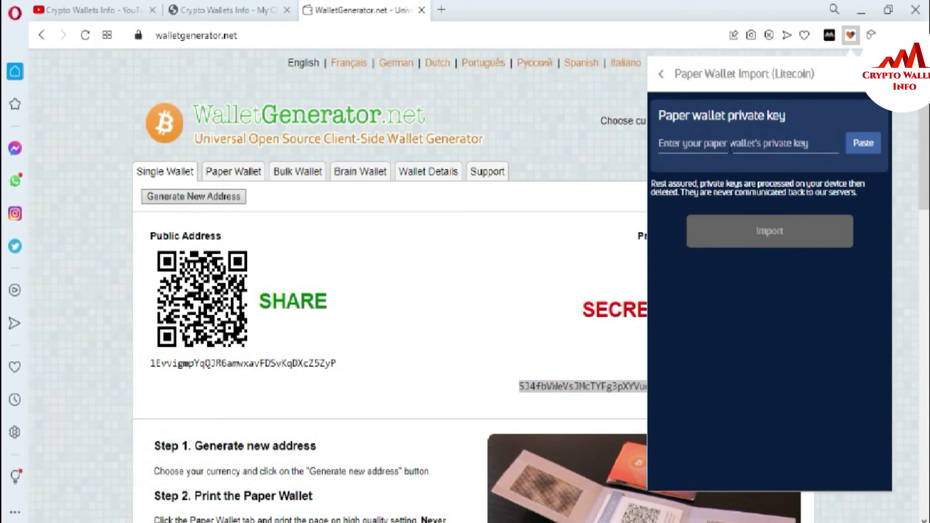
left_click(712, 146)
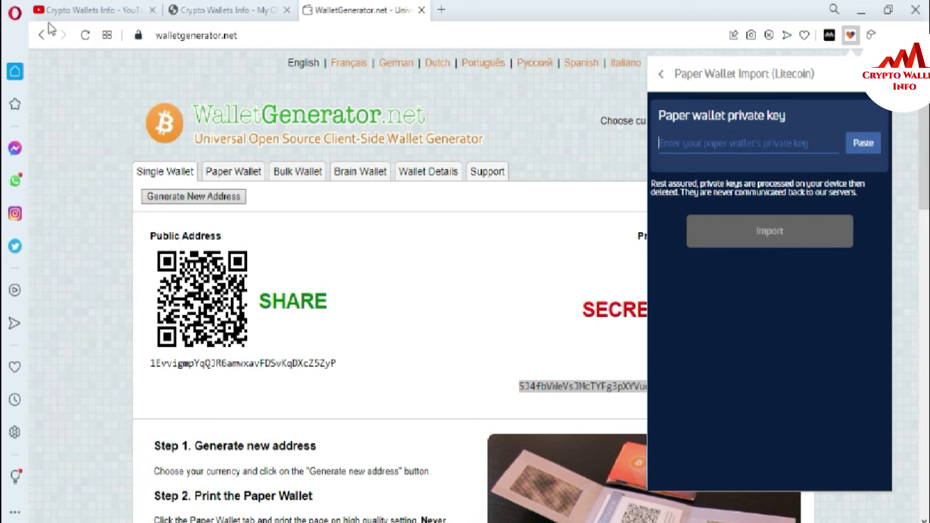
Step: Switch to the Crypto Wallets Info YouTube channel page and highlight the channel name
left_click(73, 12)
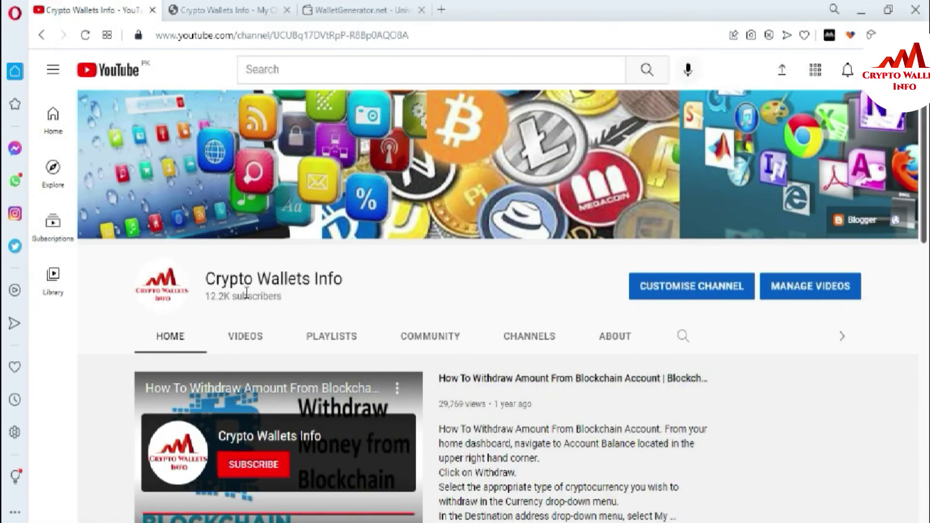
left_click(205, 279)
left_click_drag(204, 279, 347, 285)
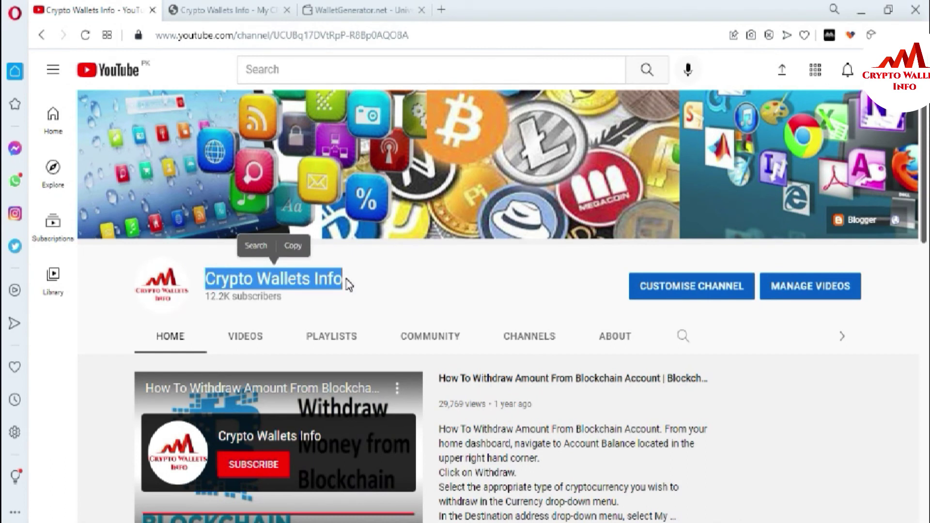
Step: Switch to the Crypto Wallets Info website and look through its posts and the All Coins categories
left_click(234, 13)
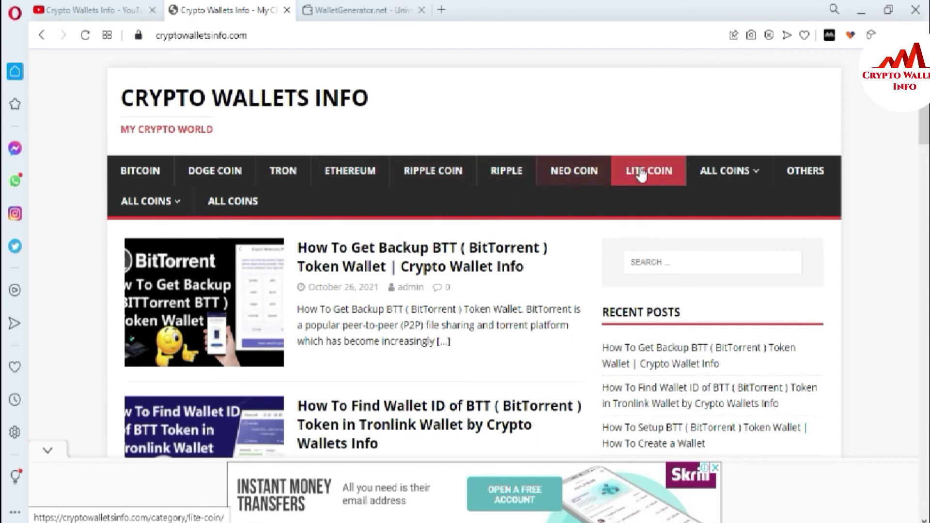
scroll(4, 105, "down", 1)
scroll(4, 105, "down", 1)
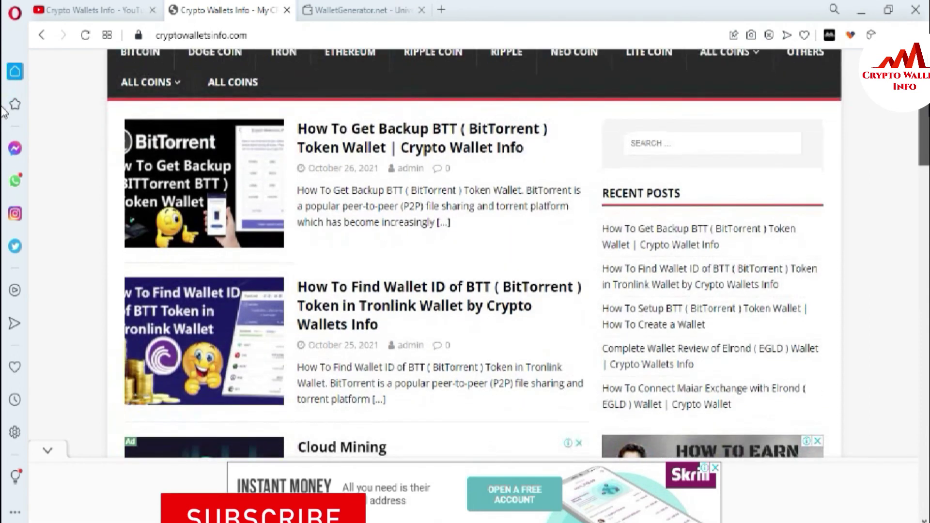
mouse_move(746, 72)
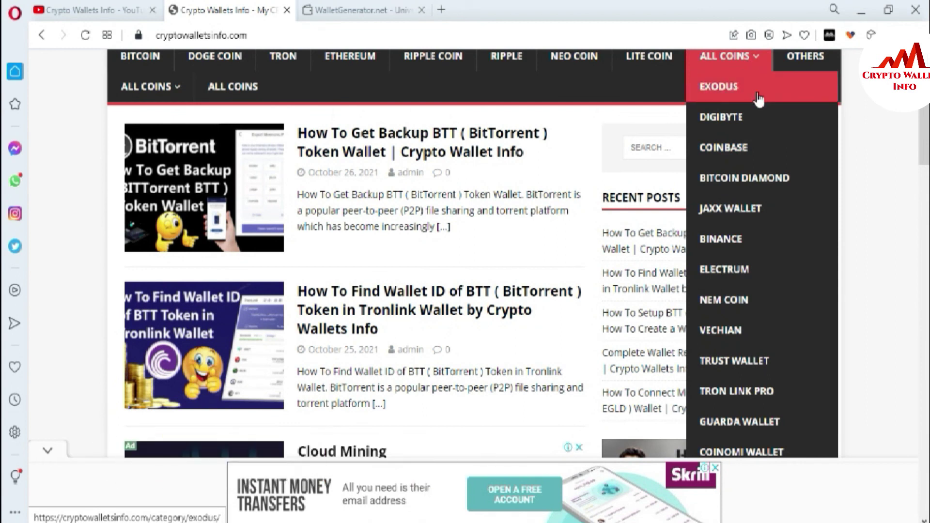
scroll(758, 99, "down", 2)
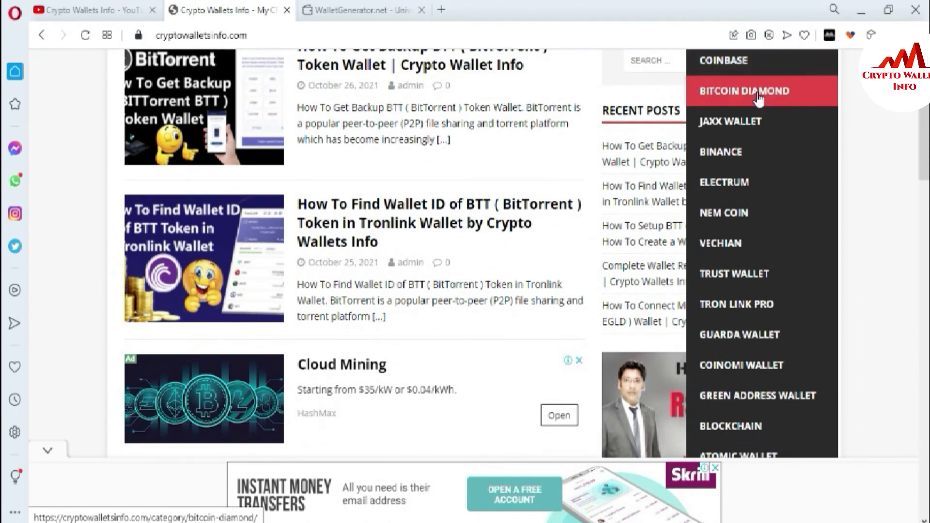
Step: Look through the remaining wallet categories under All Coins down to Bitcoin Gold Wallet, and return to the start of the page
scroll(758, 99, "down", 2)
scroll(758, 99, "down", 5)
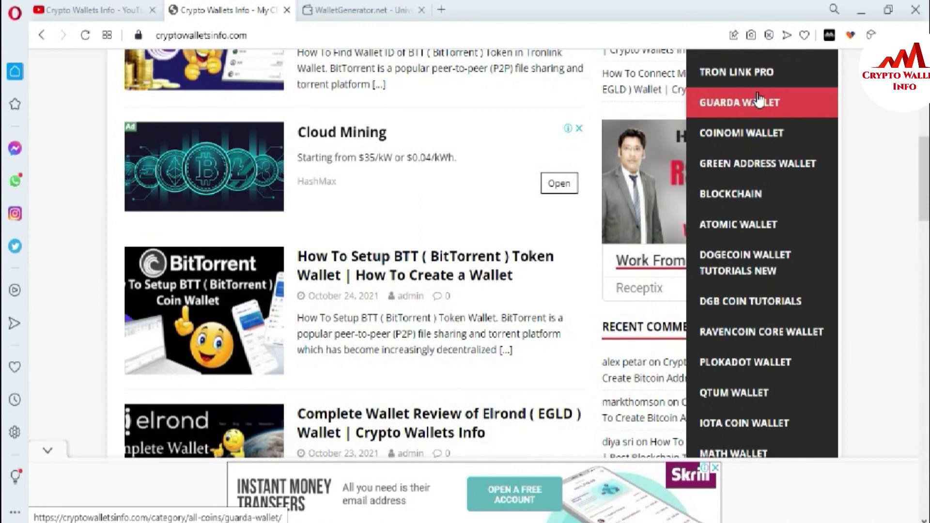
scroll(758, 99, "down", 2)
scroll(758, 99, "down", 2)
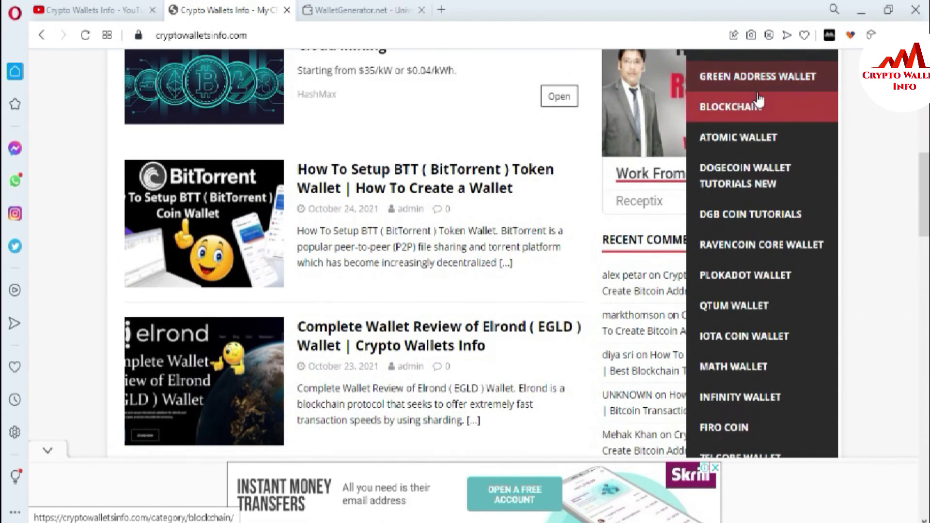
scroll(758, 99, "down", 2)
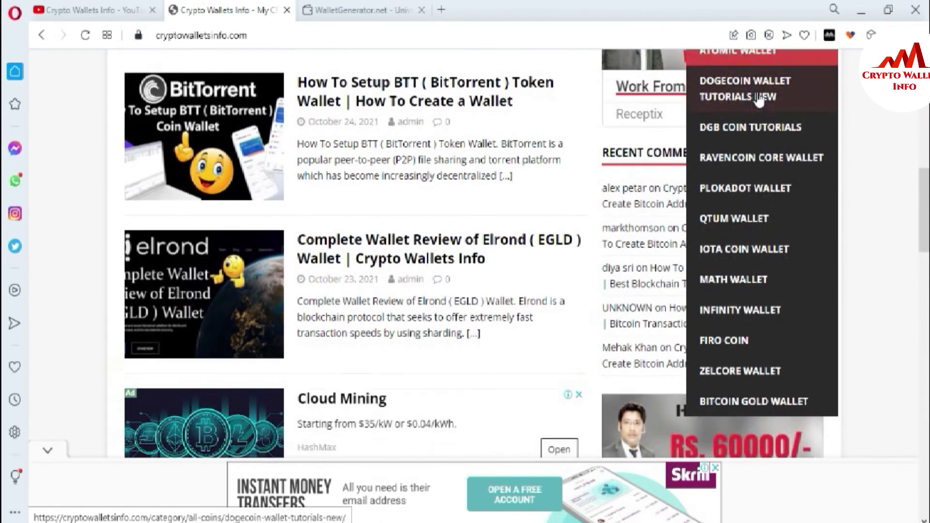
scroll(758, 99, "up", 8)
scroll(758, 99, "up", 10)
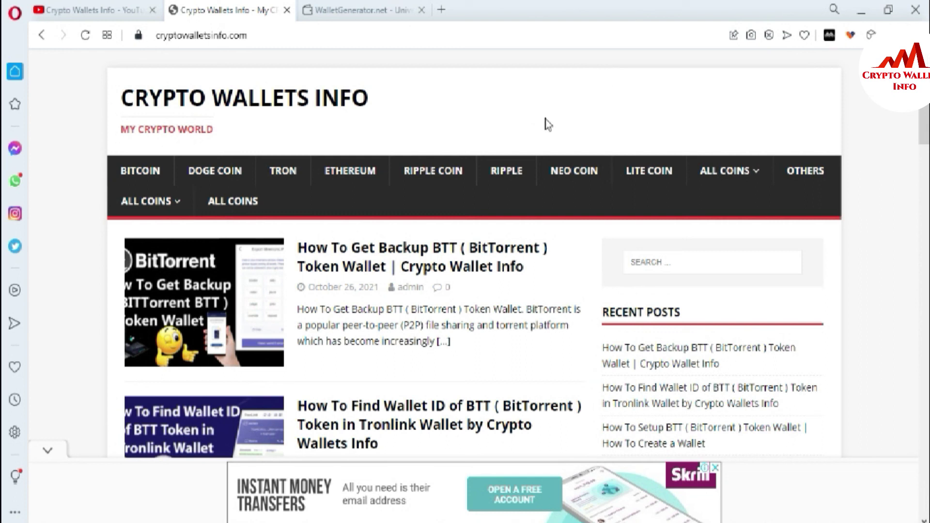
Step: Open the Doge Coin category and look through its tutorial posts to the end of the first page
left_click(240, 171)
left_click(503, 349)
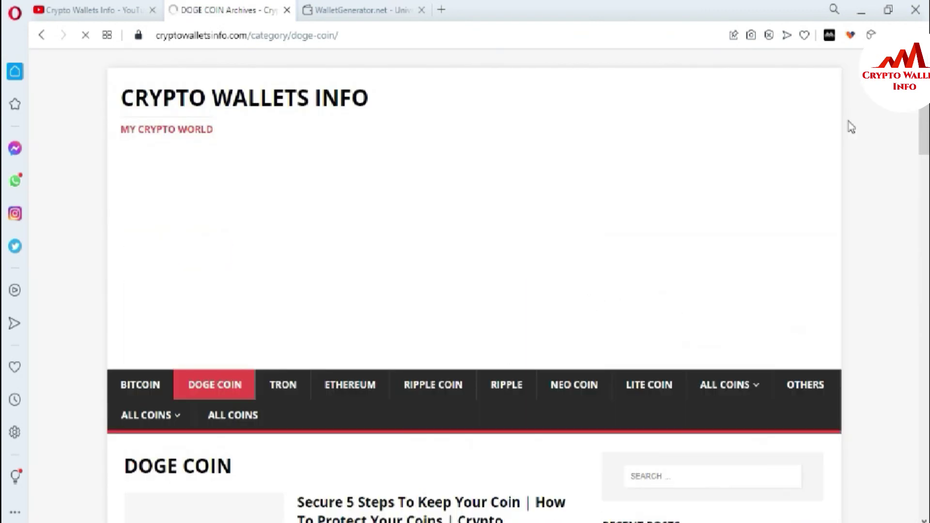
scroll(4, 127, "down", 5)
scroll(4, 127, "down", 4)
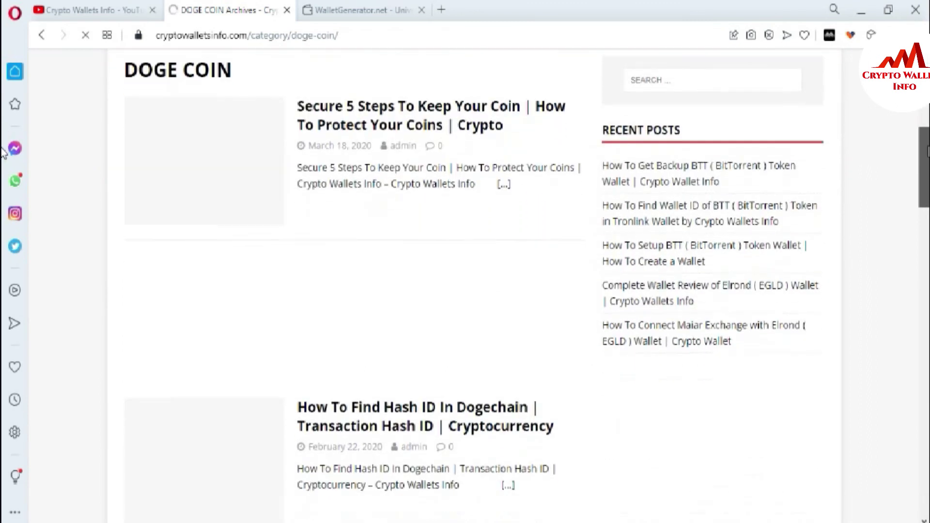
scroll(3, 168, "down", 2)
scroll(3, 169, "down", 5)
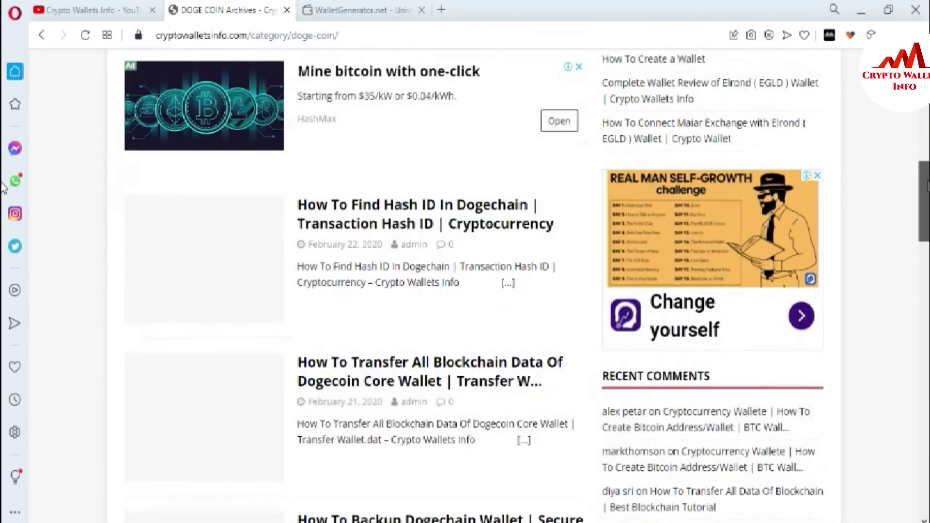
scroll(3, 218, "down", 4)
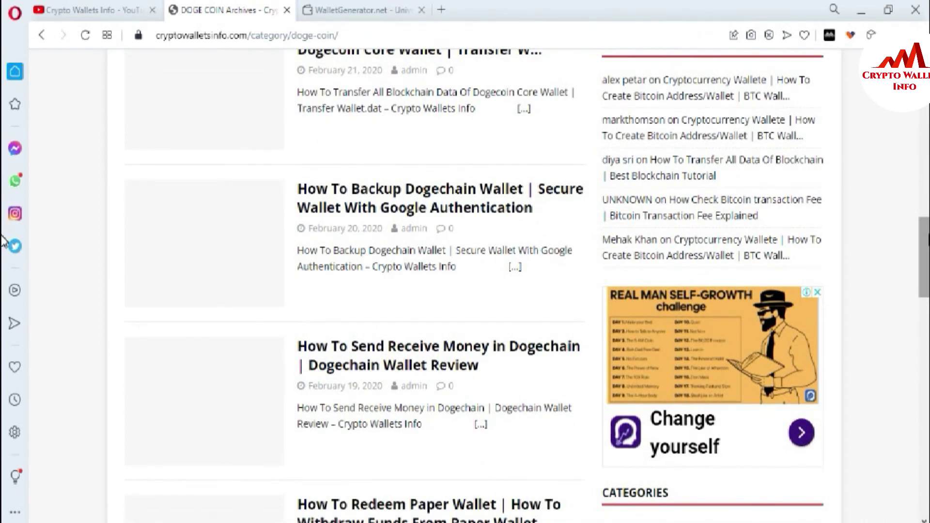
scroll(2, 243, "down", 5)
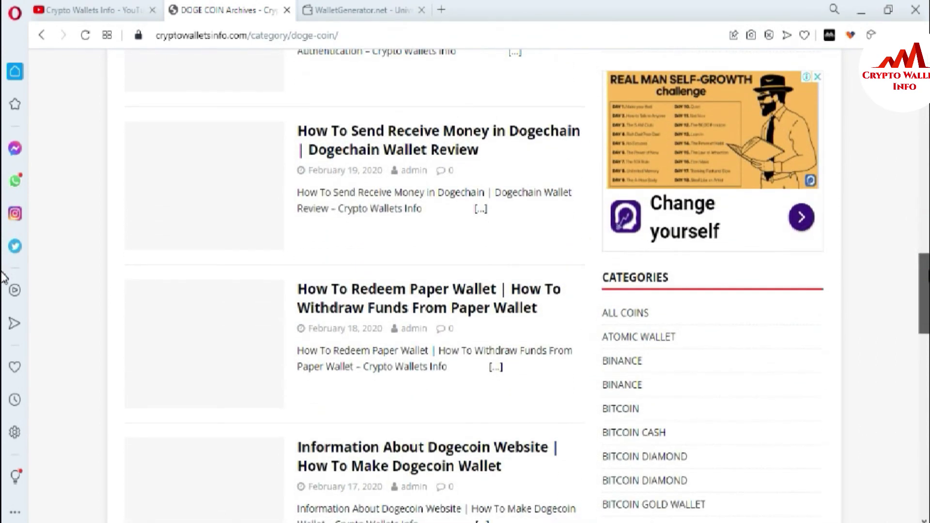
scroll(2, 277, "down", 1)
scroll(3, 290, "down", 2)
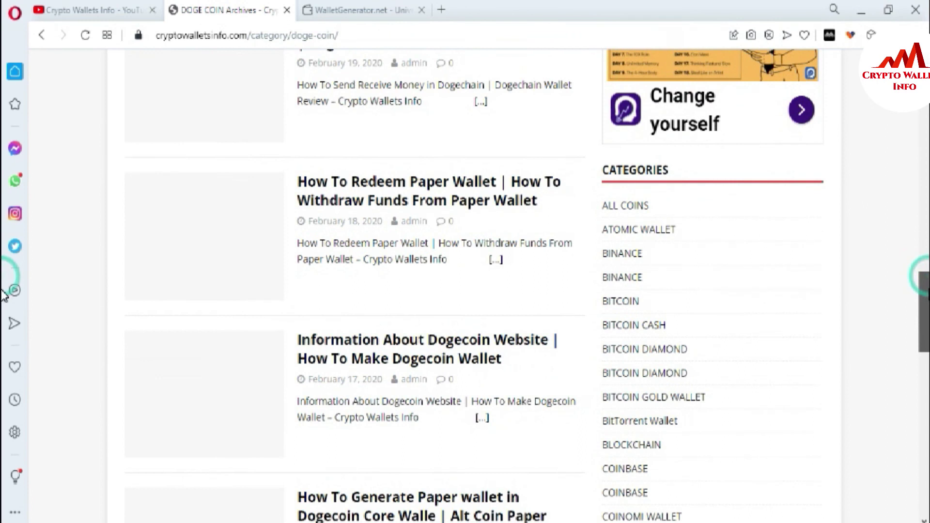
scroll(3, 305, "down", 2)
scroll(3, 320, "down", 2)
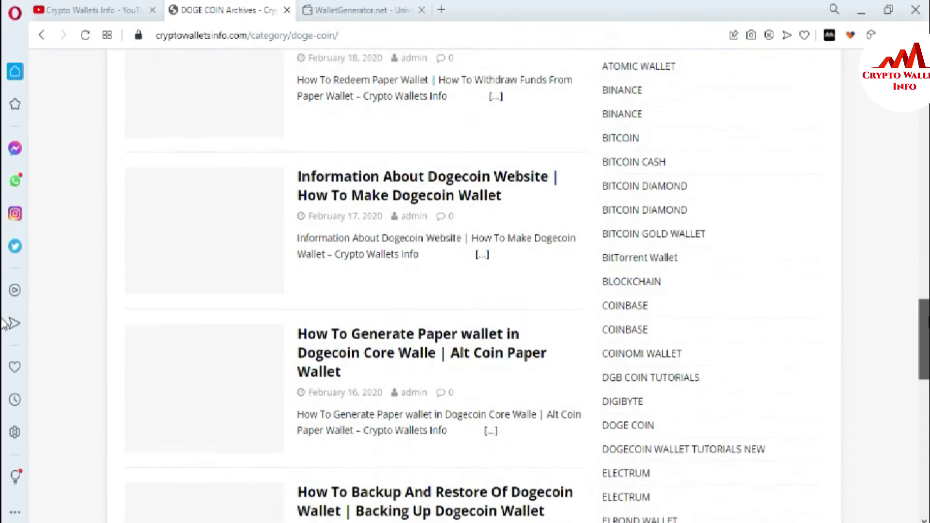
scroll(3, 343, "down", 3)
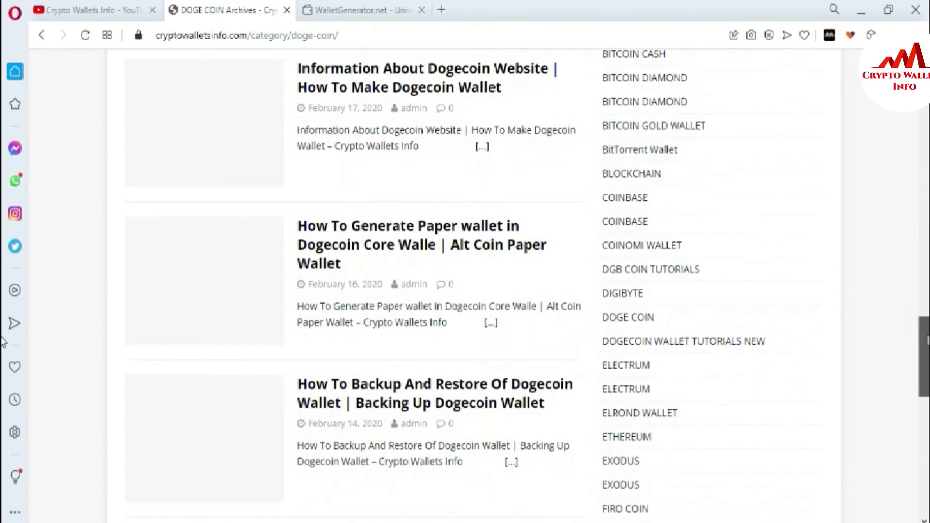
scroll(3, 361, "down", 3)
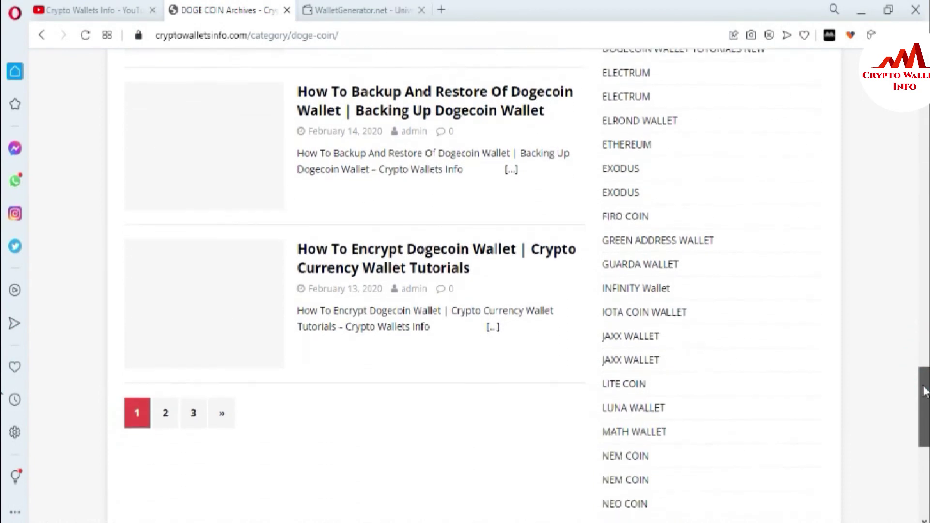
scroll(4, 292, "up", 10)
scroll(3, 300, "up", 8)
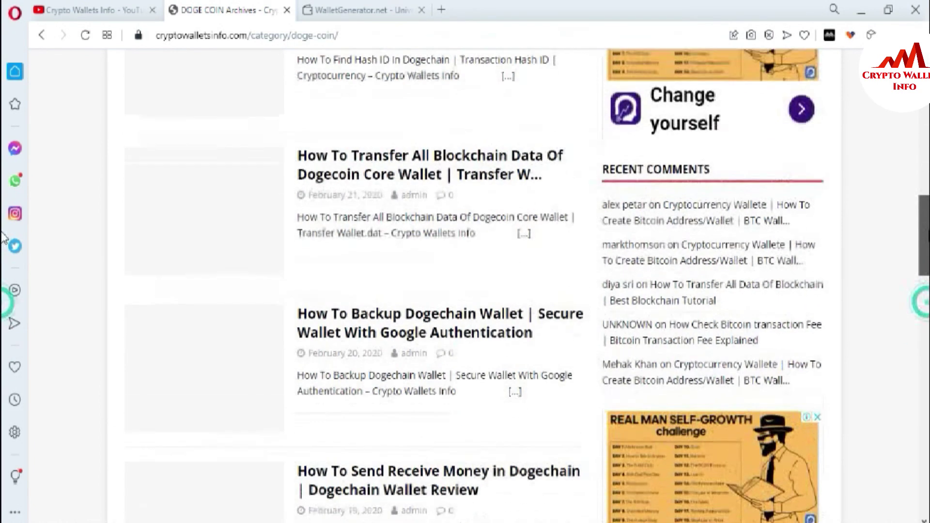